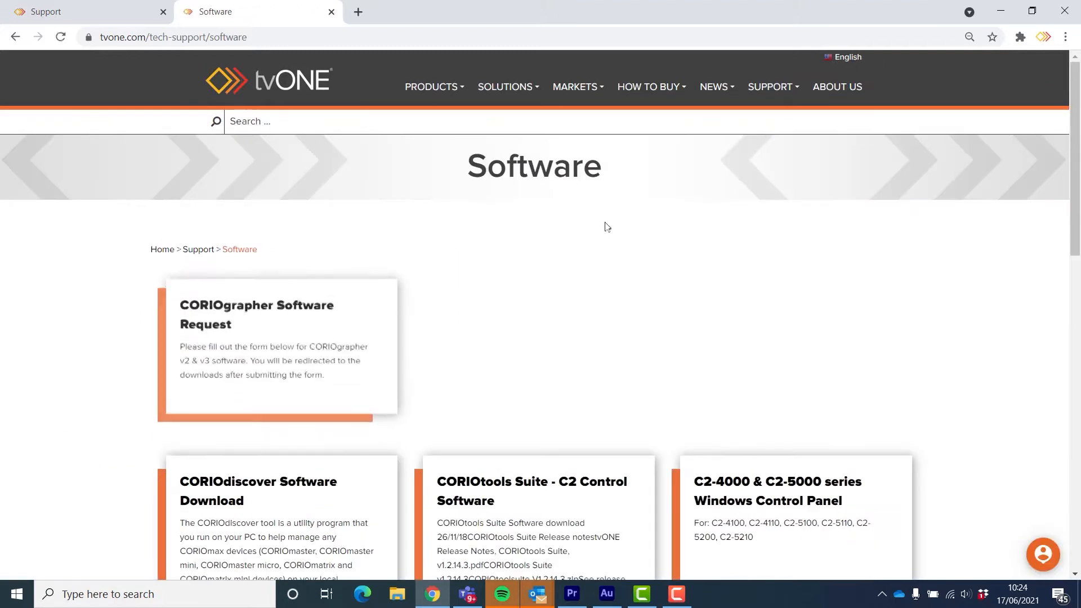
Step: Open the CORIOdiscover Software Download card on tvone.com's Software page
left_click(223, 484)
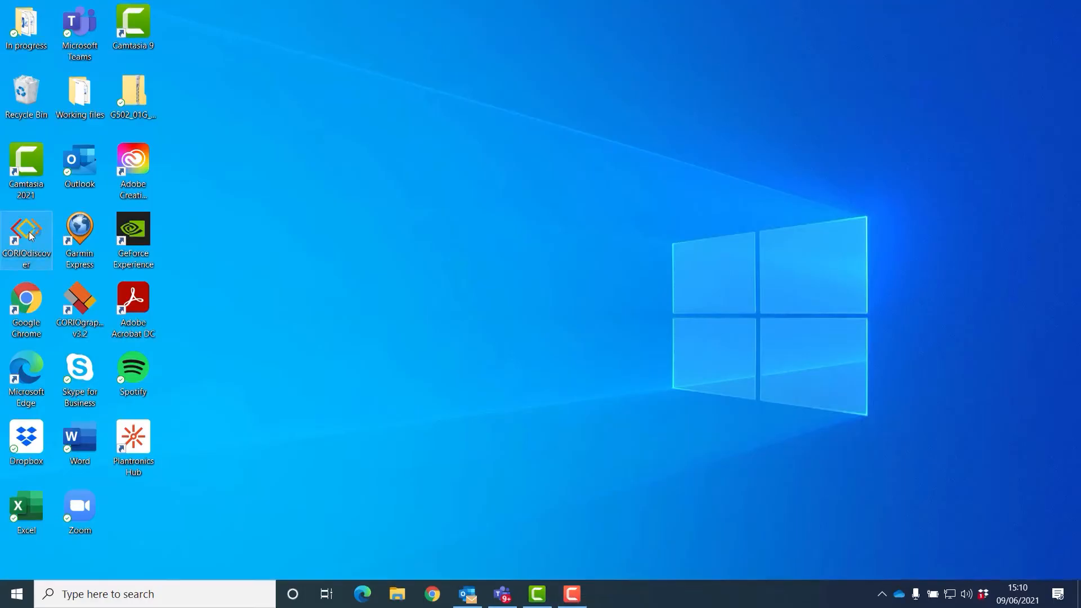
Step: Launch CORIOdiscover, select the Training_Room device and open its Configure Network dialog
double_click(30, 236)
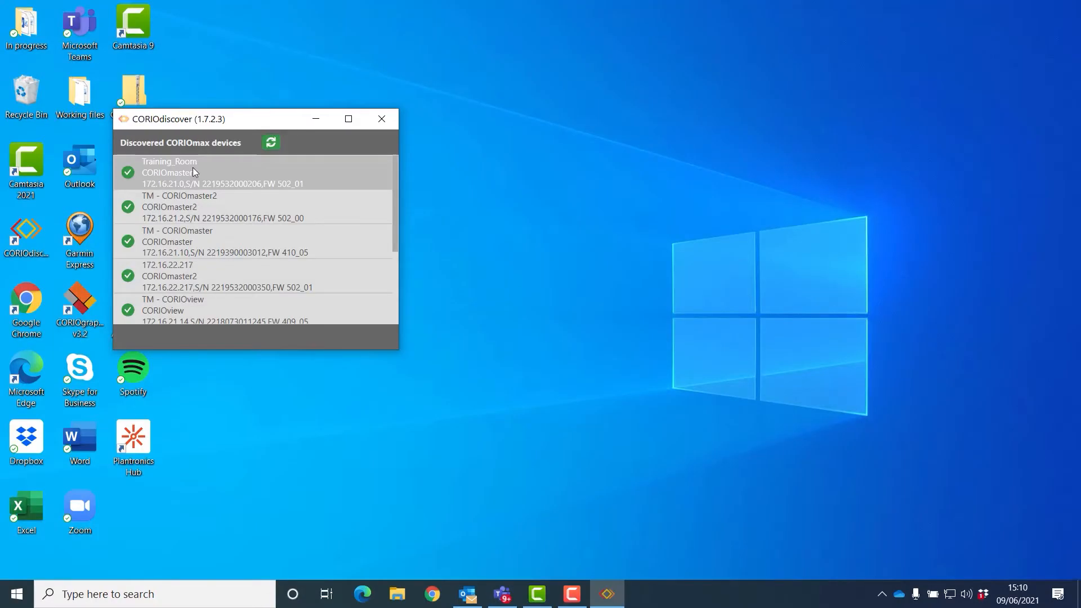
left_click(189, 173)
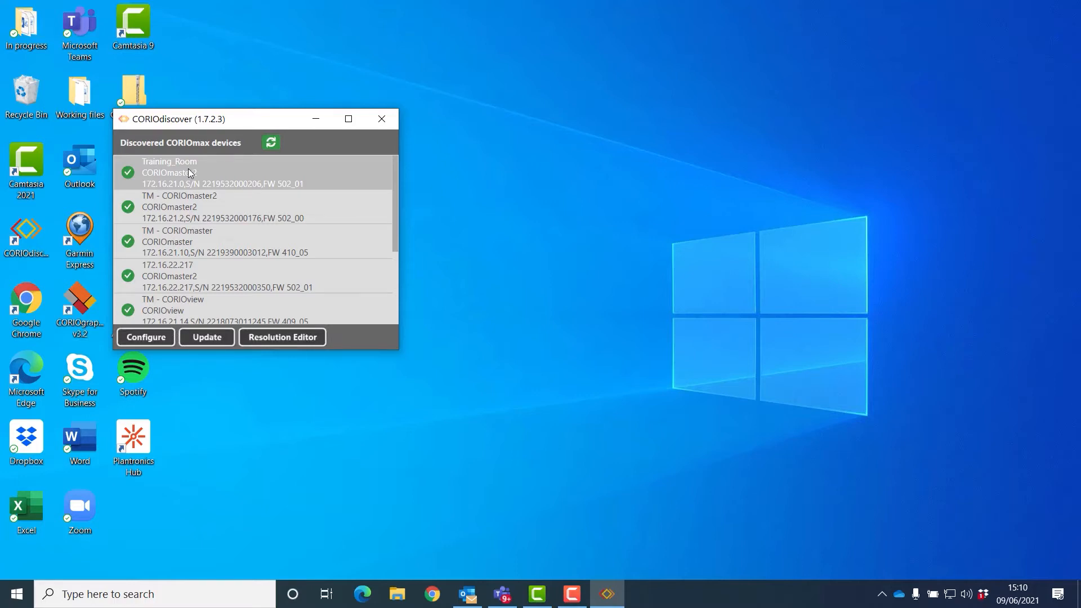
left_click(150, 337)
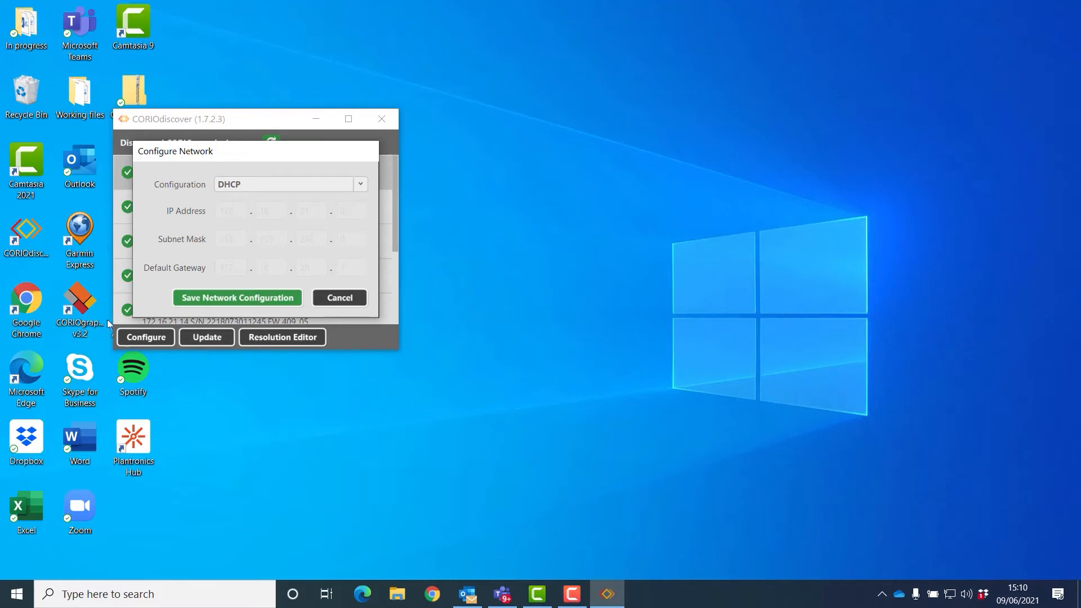
Step: Keep the Configuration mode on DHCP and cancel the Configure Network dialog
left_click(363, 187)
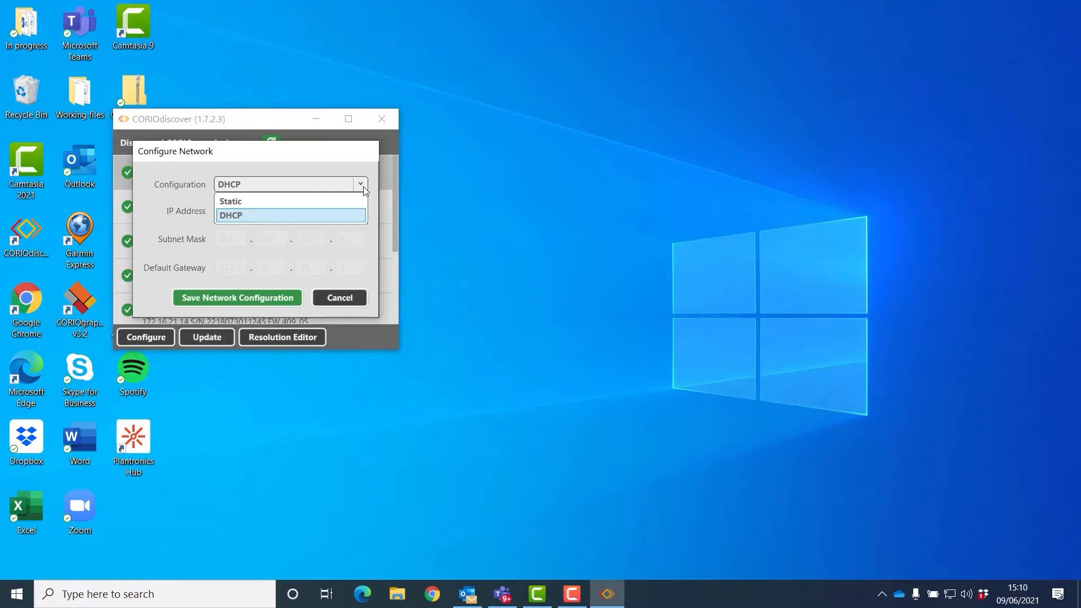
left_click(255, 216)
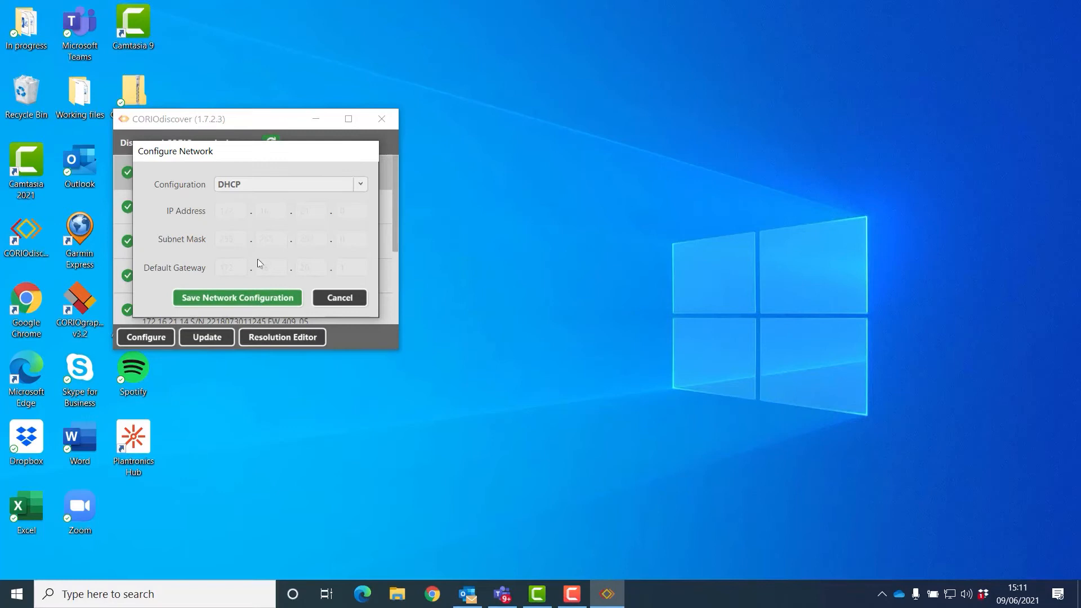
left_click(354, 297)
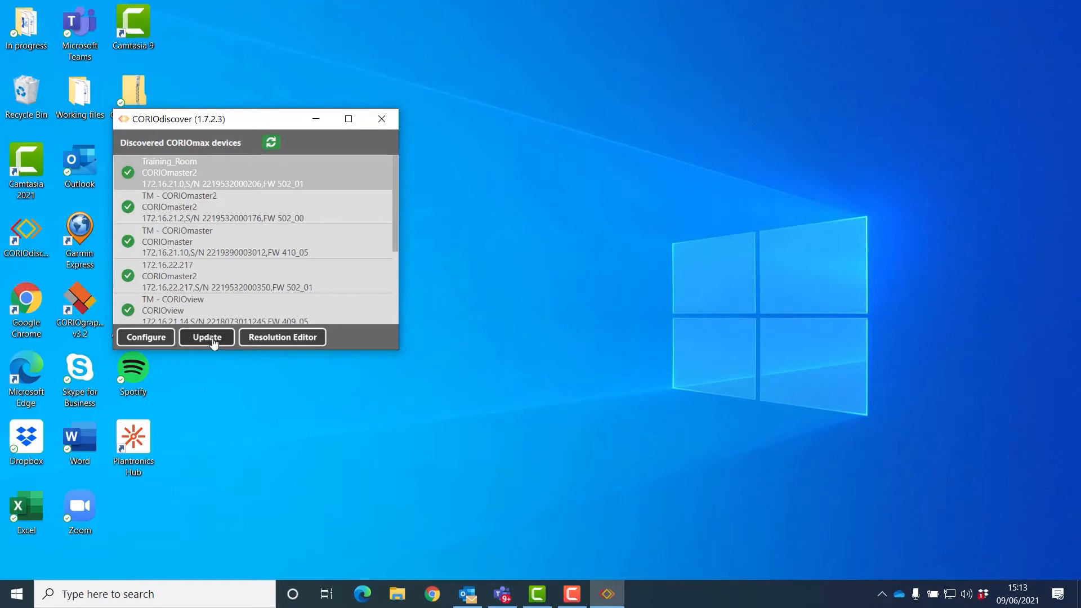
Step: Open the Update Device dialog for Training_Room from the bottom bar
left_click(207, 338)
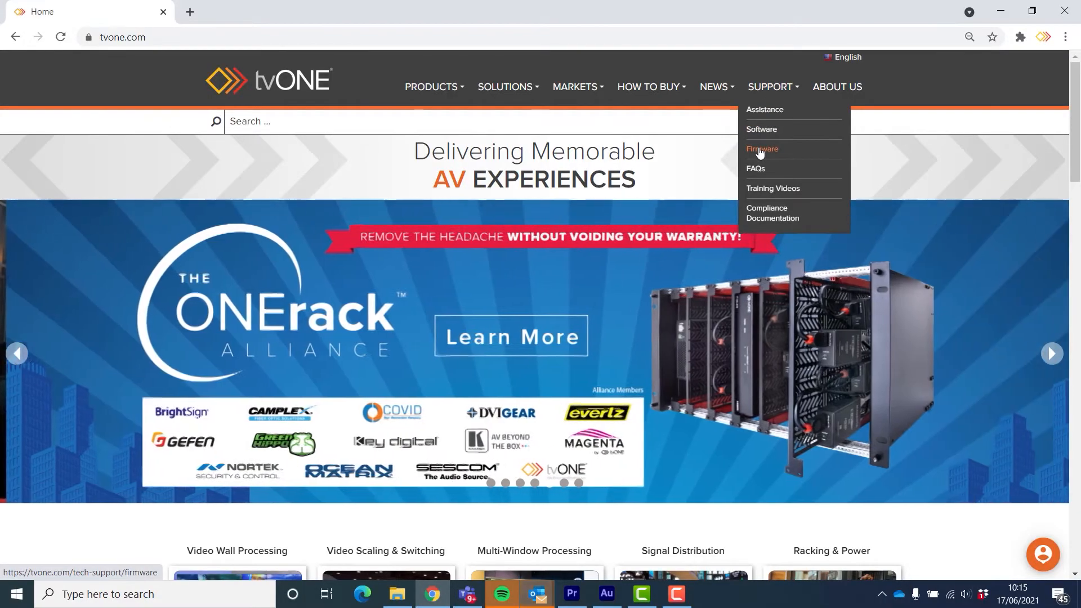
Step: Go through Support > Firmware to the CORIOmaster2 (CM2-547) firmware updates page
left_click(760, 151)
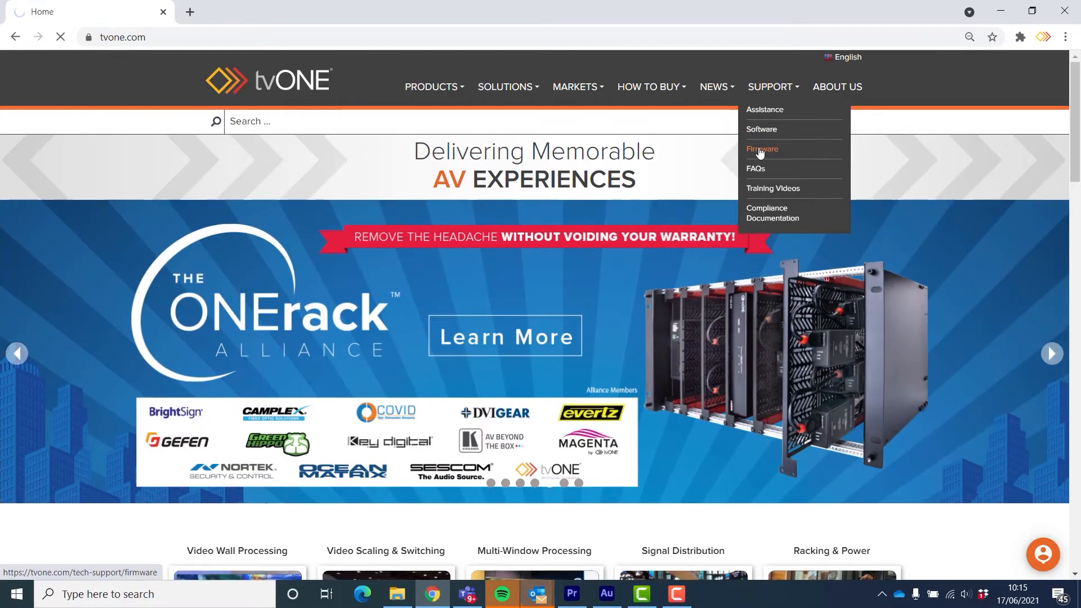
left_click(283, 316)
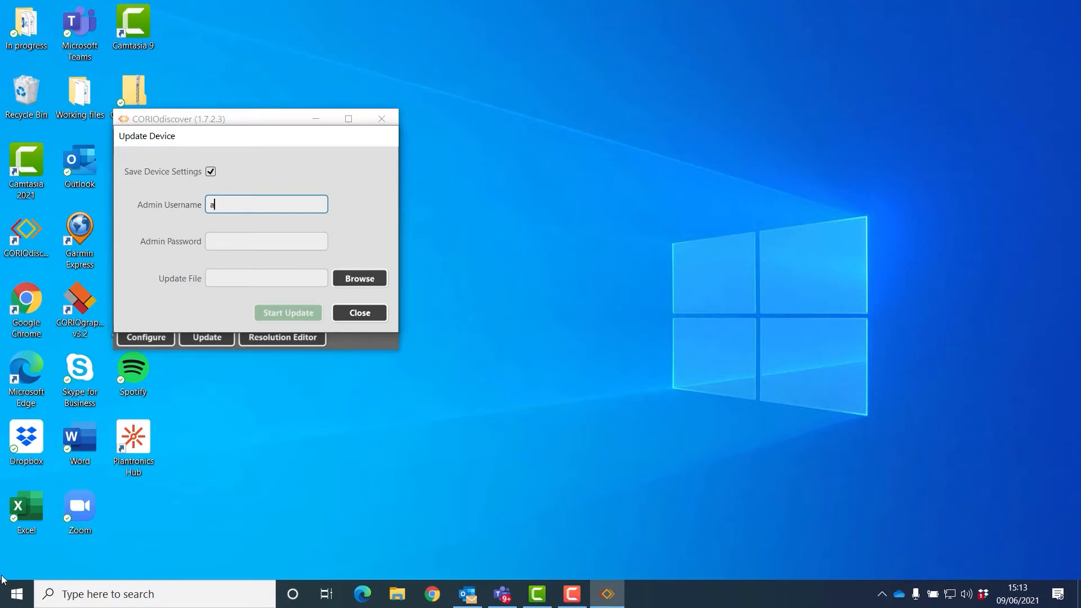
Step: Enter the admin username and the account password in the Update Device dialog
type("dmin")
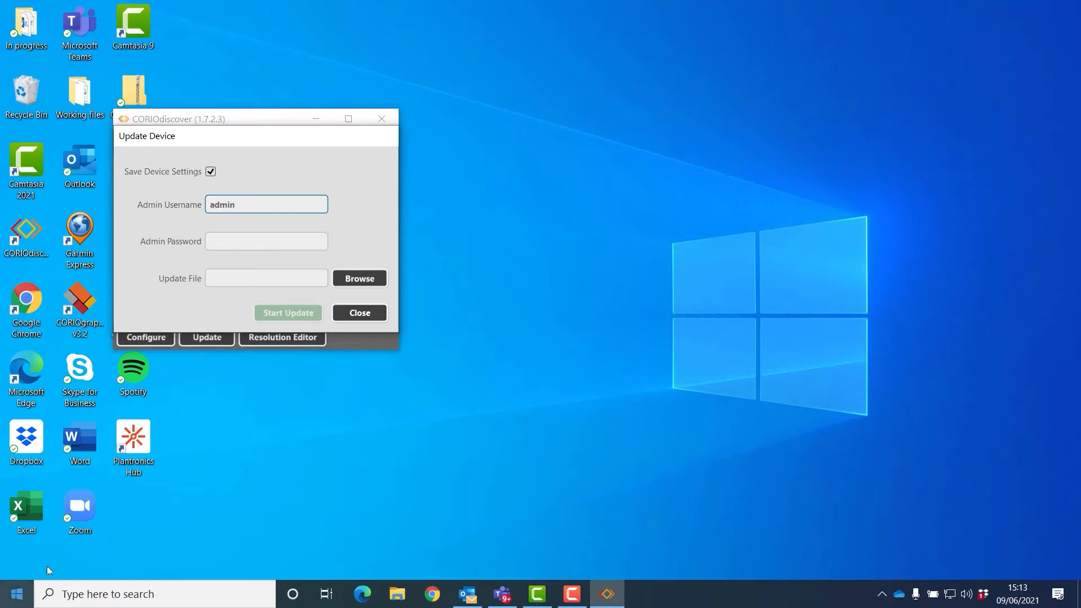
left_click(233, 243)
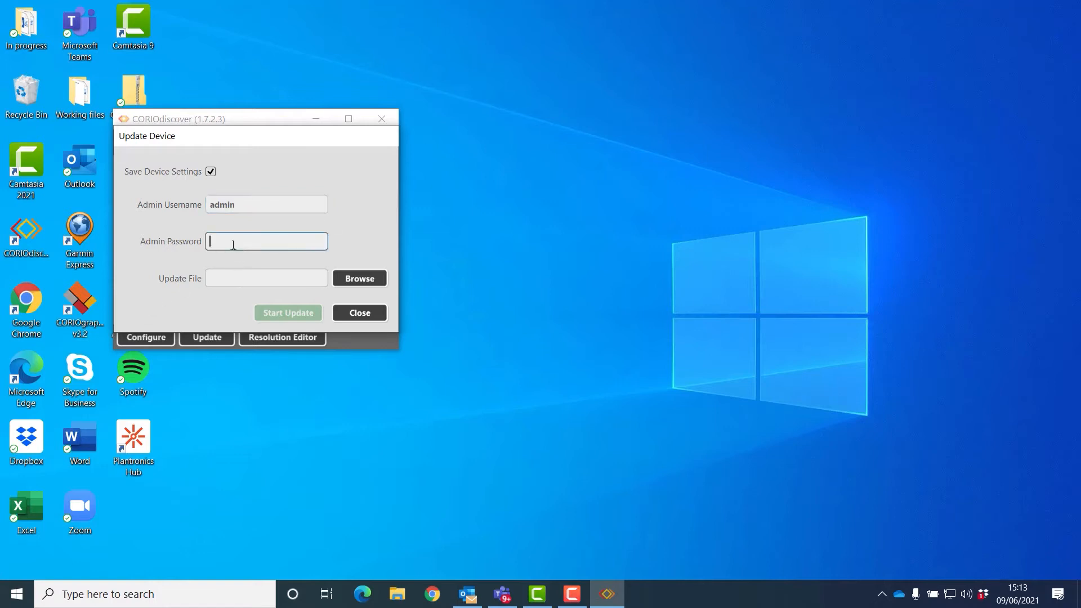
type("admi")
Step: Choose G502_01G_DAT from the Desktop as the firmware update file
left_click(361, 280)
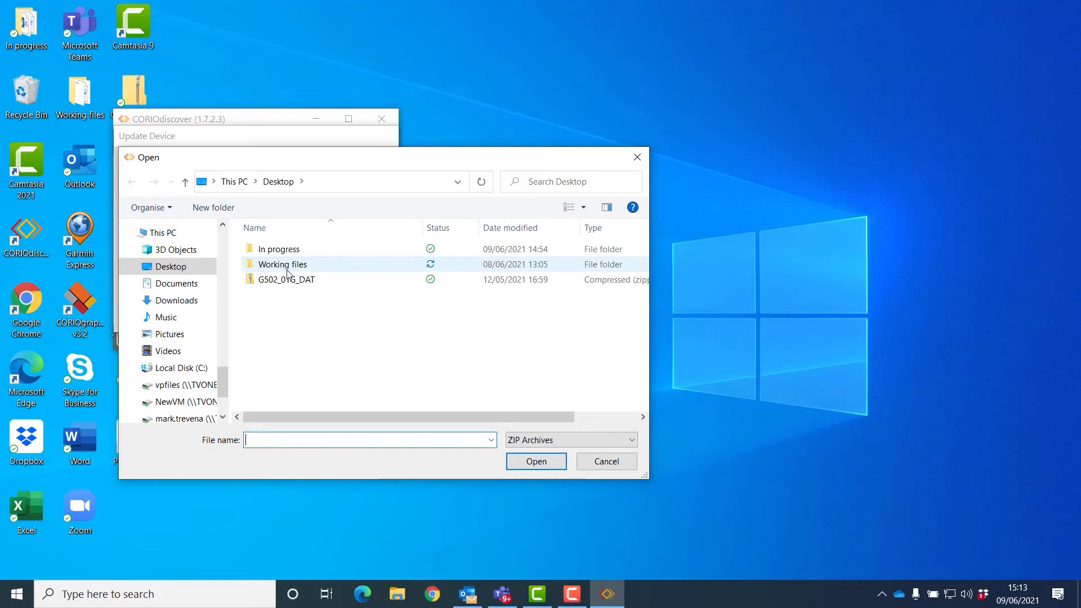
left_click(276, 284)
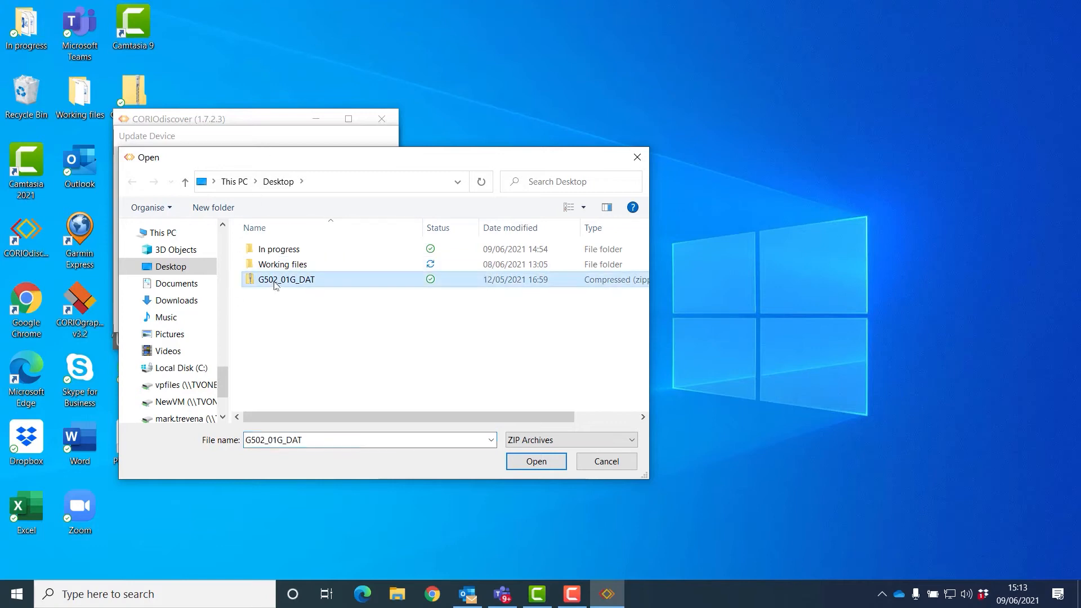
left_click(543, 461)
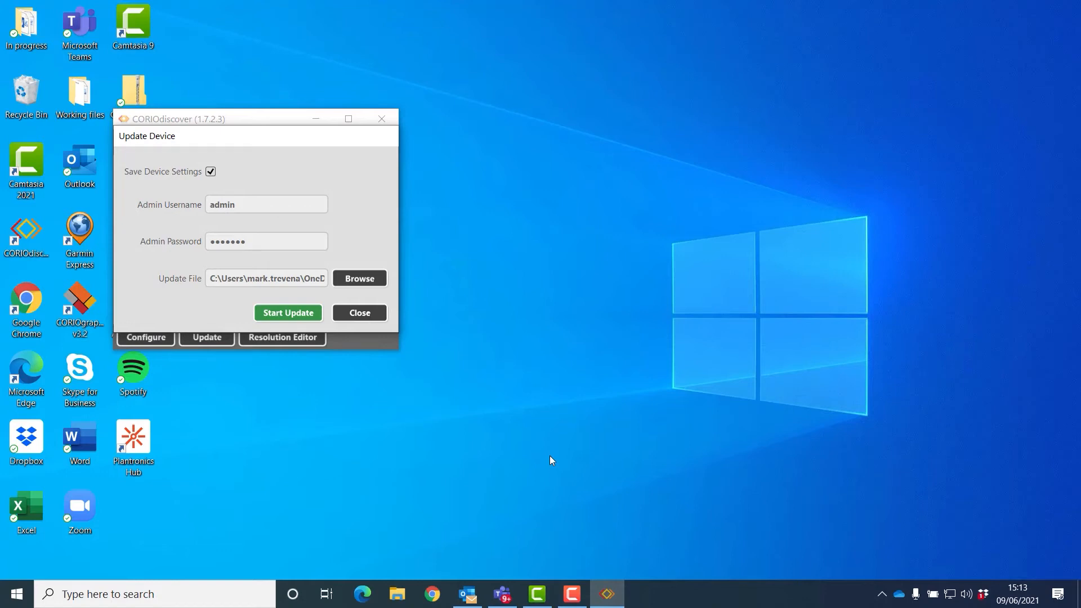
Step: Start the update, decline reinstalling the identical 502_01 firmware, and close the cancelled update
left_click(302, 314)
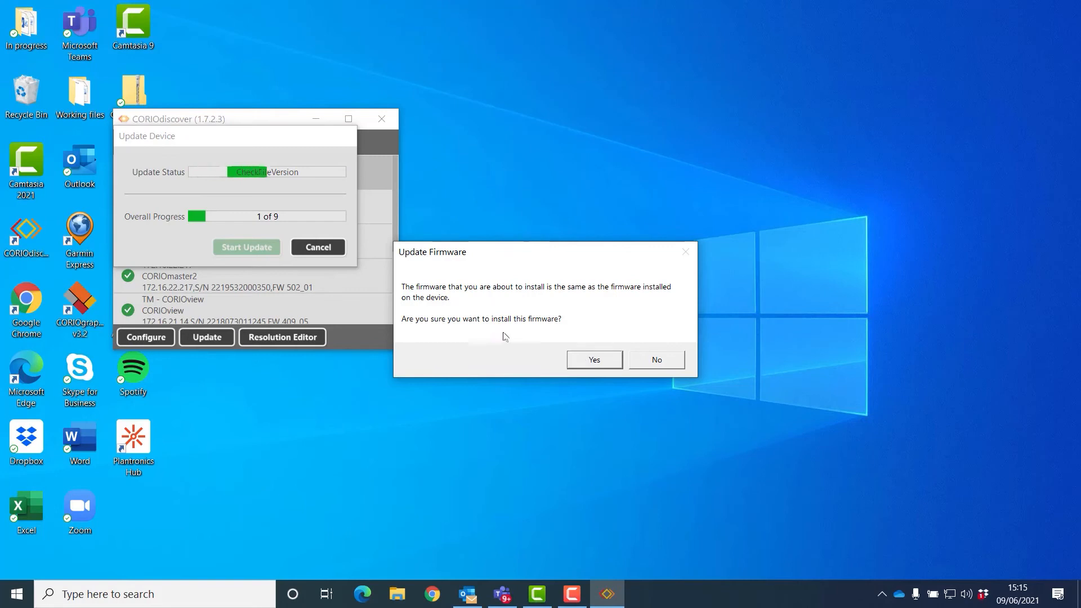
left_click(654, 360)
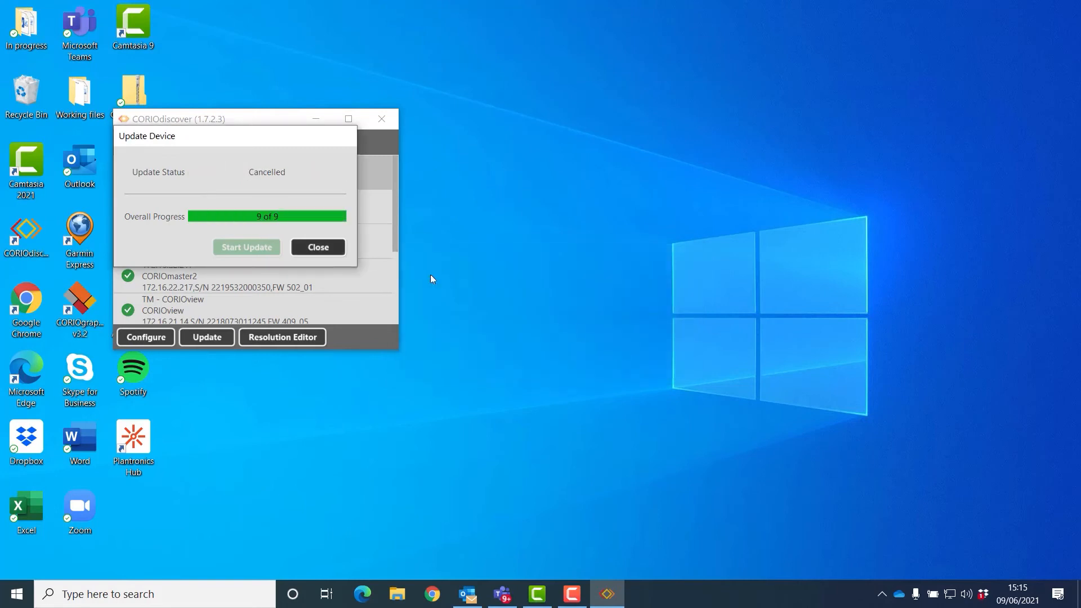
left_click(318, 247)
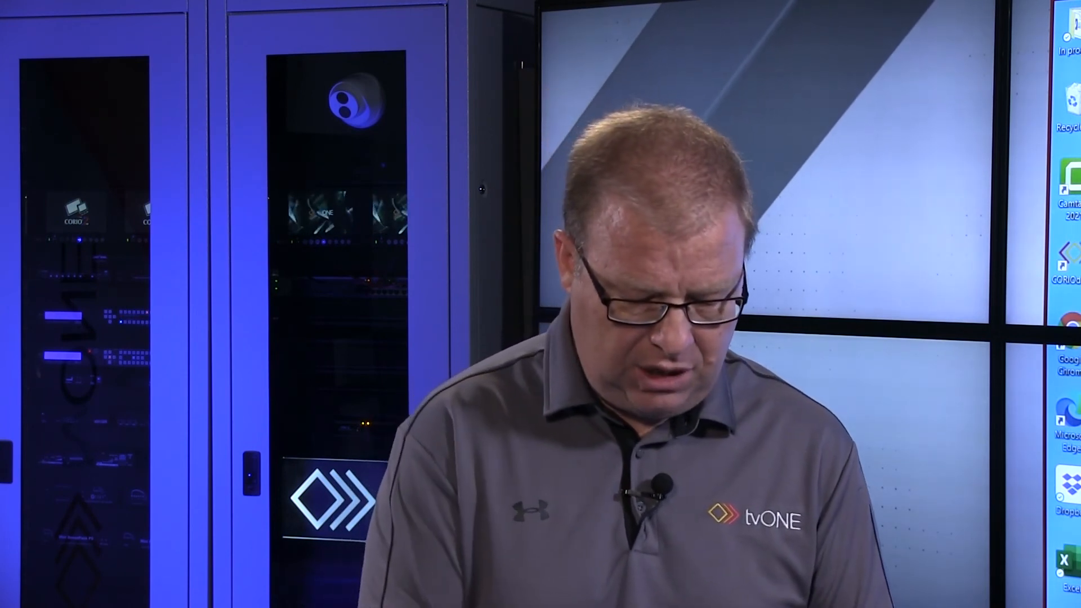
Step: Log in to the Resolution Editor with the admin username and password
type("min")
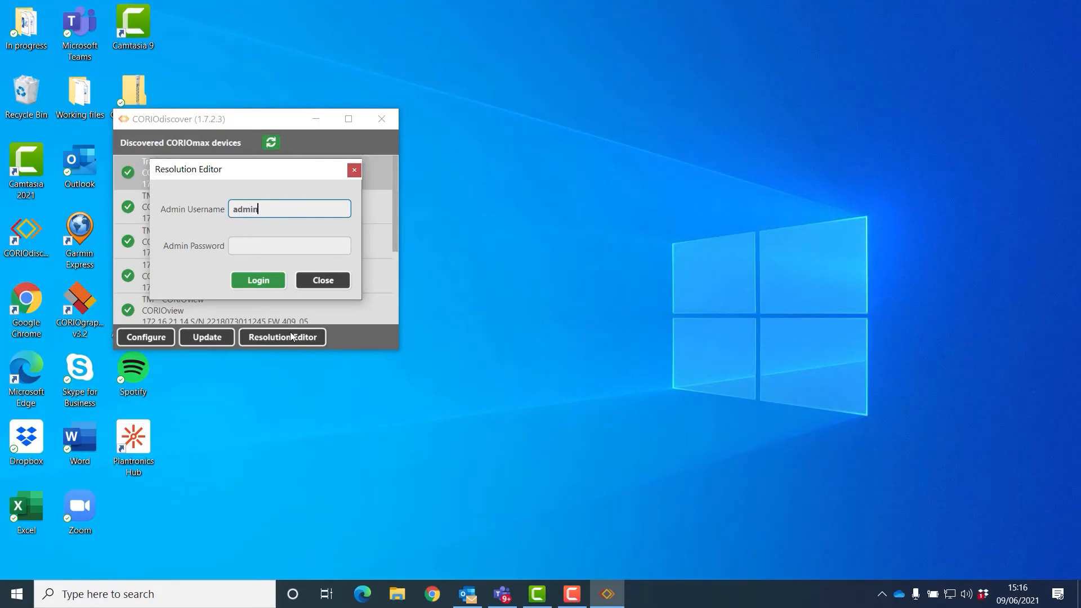
key("Tab")
type("**")
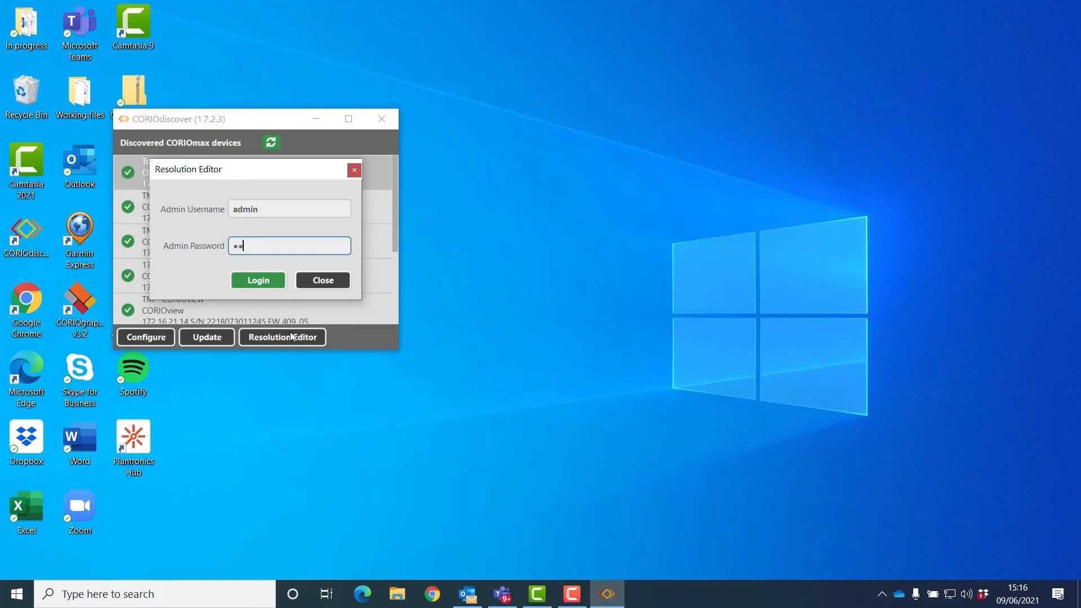
type("*****")
left_click(270, 283)
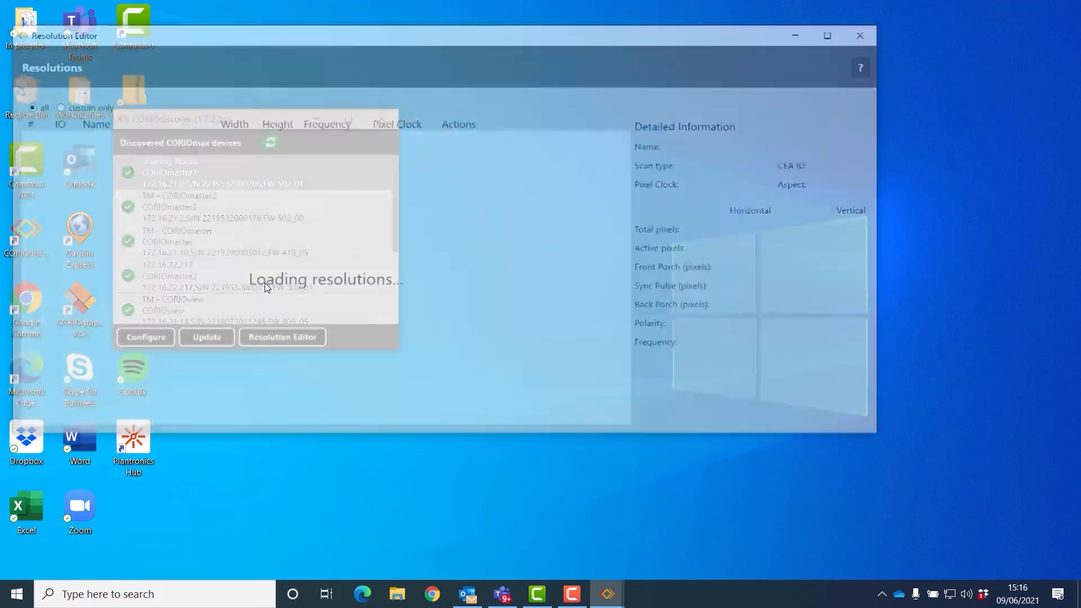
Step: Maximize the Resolution Editor and scroll through resolutions 640x480p60 to 1920x1080p120
left_click(847, 33)
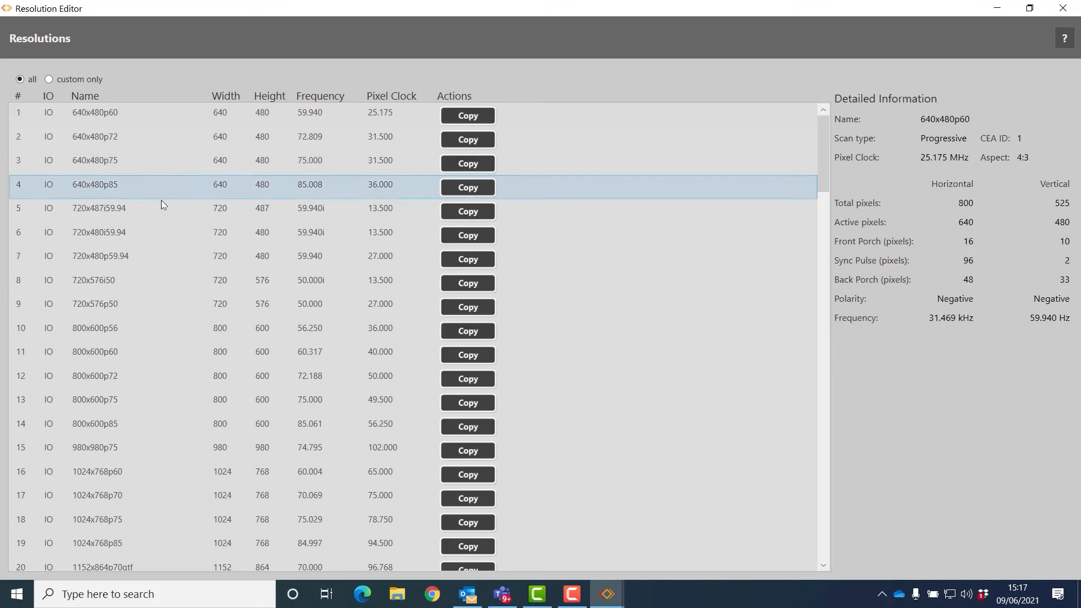
scroll(161, 202, "down", 11)
scroll(162, 204, "down", 16)
scroll(161, 215, "down", 4)
scroll(161, 215, "up", 12)
scroll(162, 214, "up", 9)
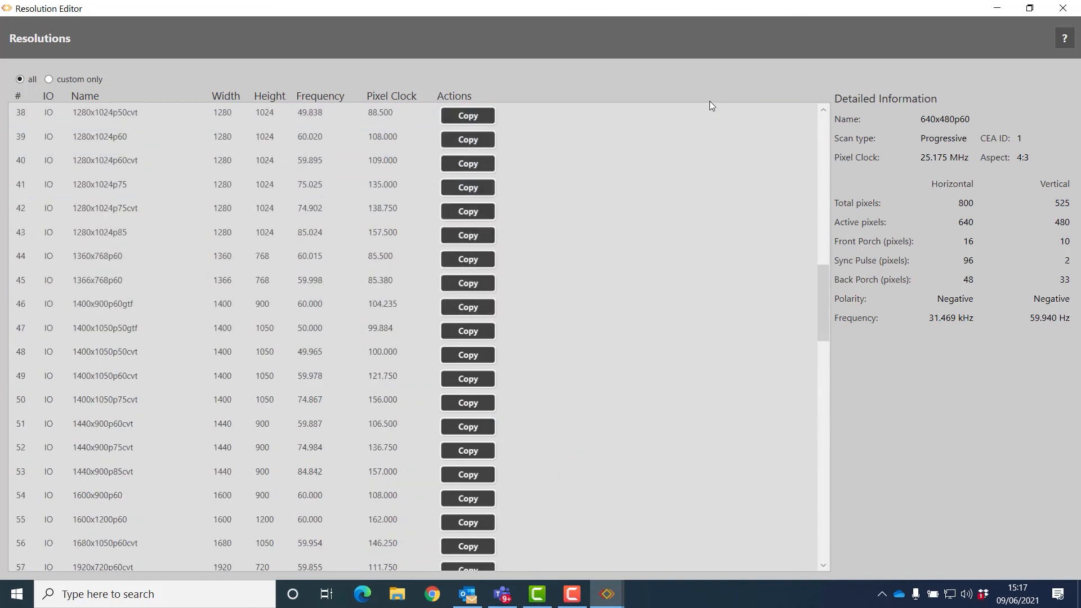